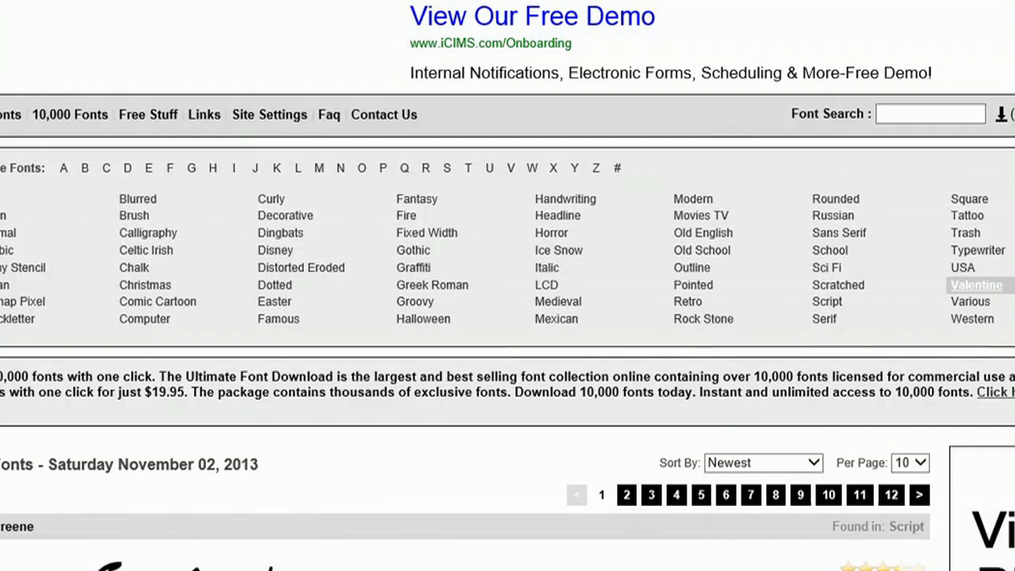
Download the 4 My Lover font from the Valentine category and open its zip directly
{"action": "left_click", "coordinate": [976, 283]}
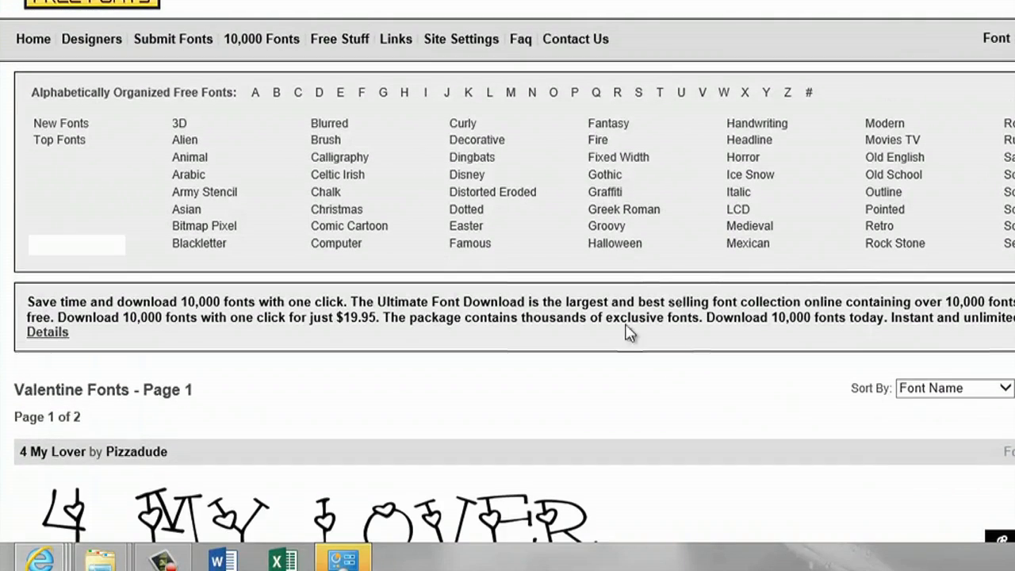
{"action": "scroll", "coordinate": [618, 356], "scroll_direction": "down", "scroll_amount": 3}
{"action": "scroll", "coordinate": [618, 356], "scroll_direction": "down", "scroll_amount": 1}
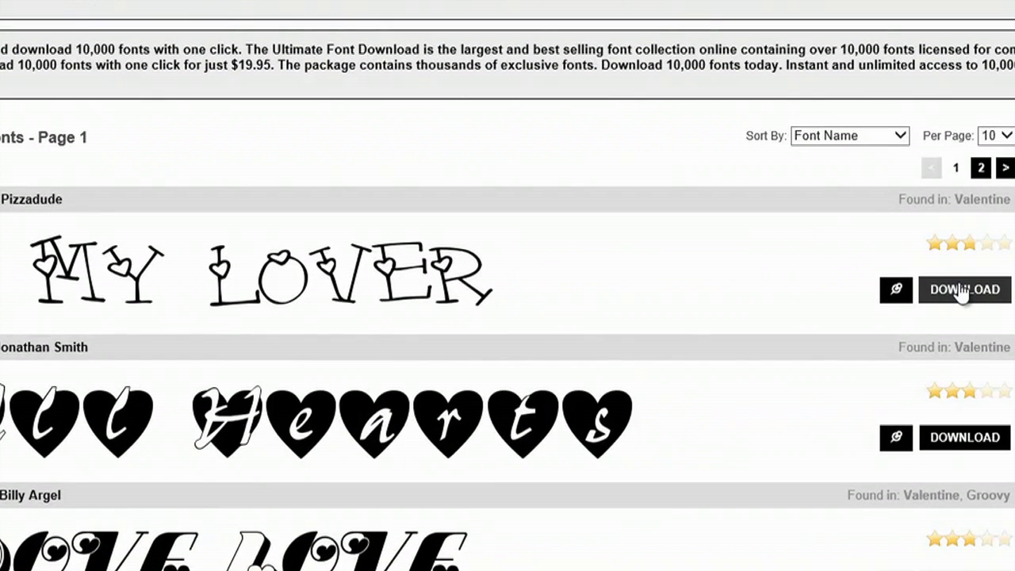
{"action": "left_click", "coordinate": [961, 292]}
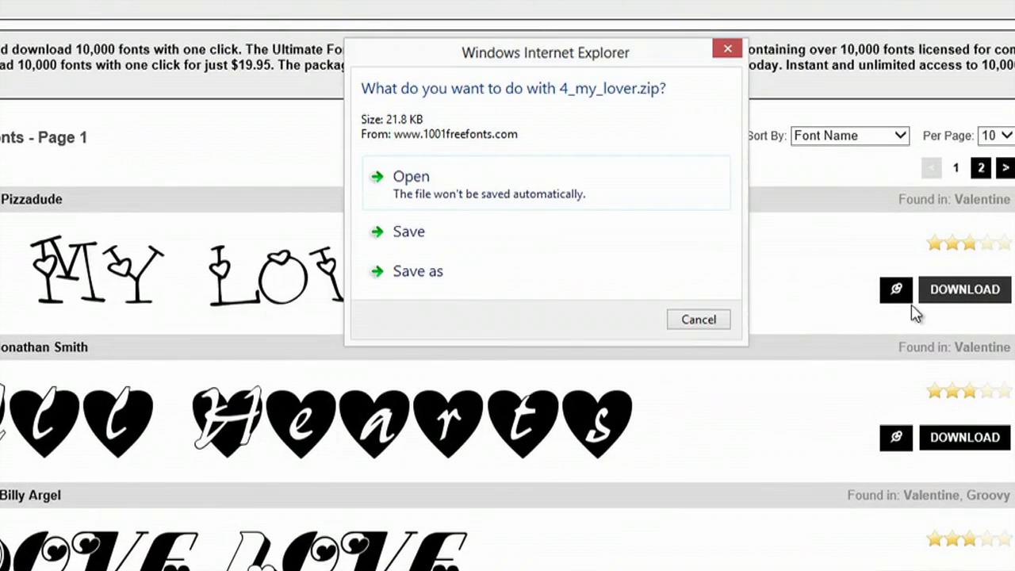
{"action": "left_click", "coordinate": [406, 181]}
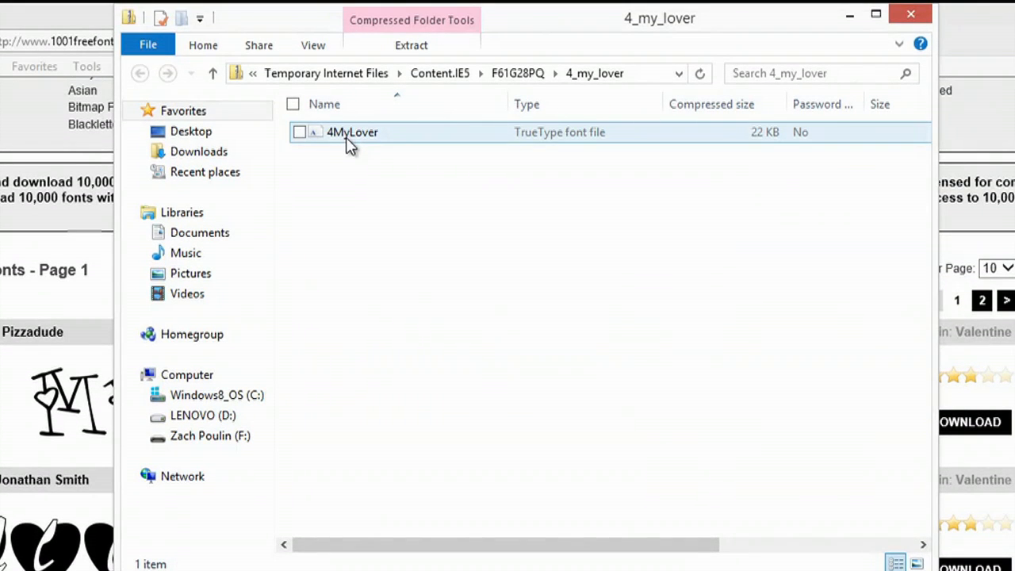
Install the 4MyLover font file, replacing the already installed copy
{"action": "double_click", "coordinate": [349, 139]}
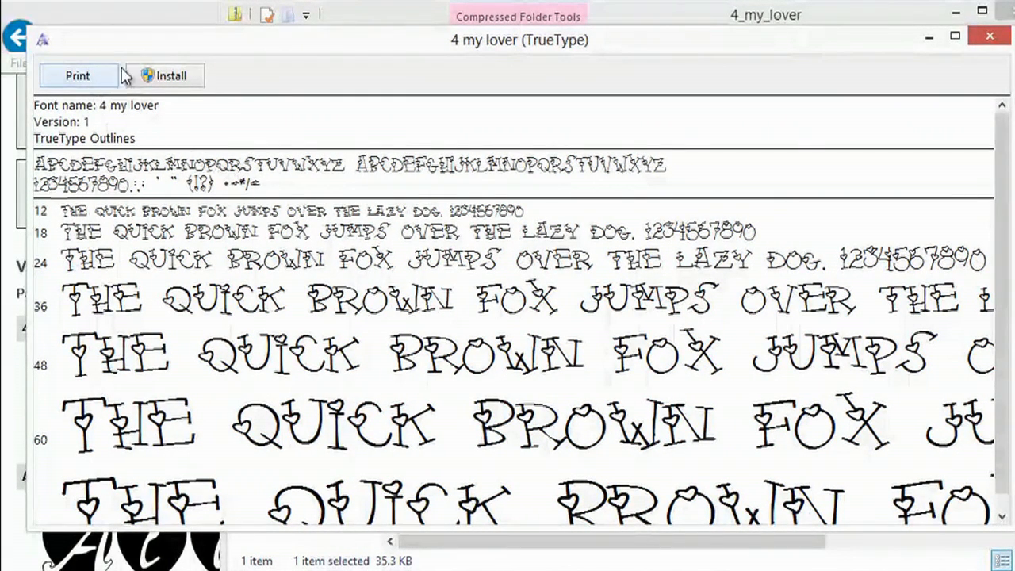
{"action": "left_click", "coordinate": [169, 77]}
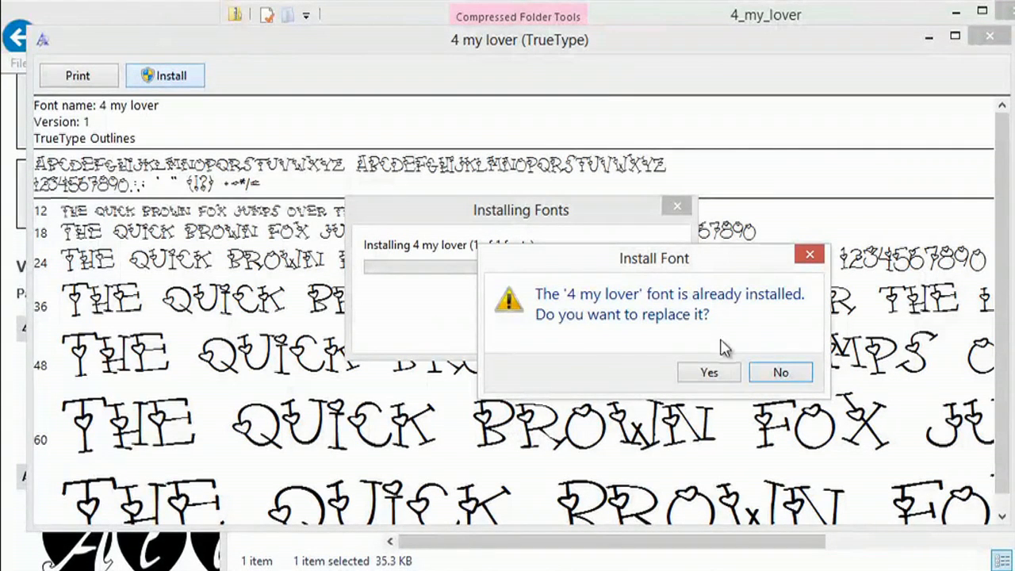
{"action": "left_click", "coordinate": [710, 375]}
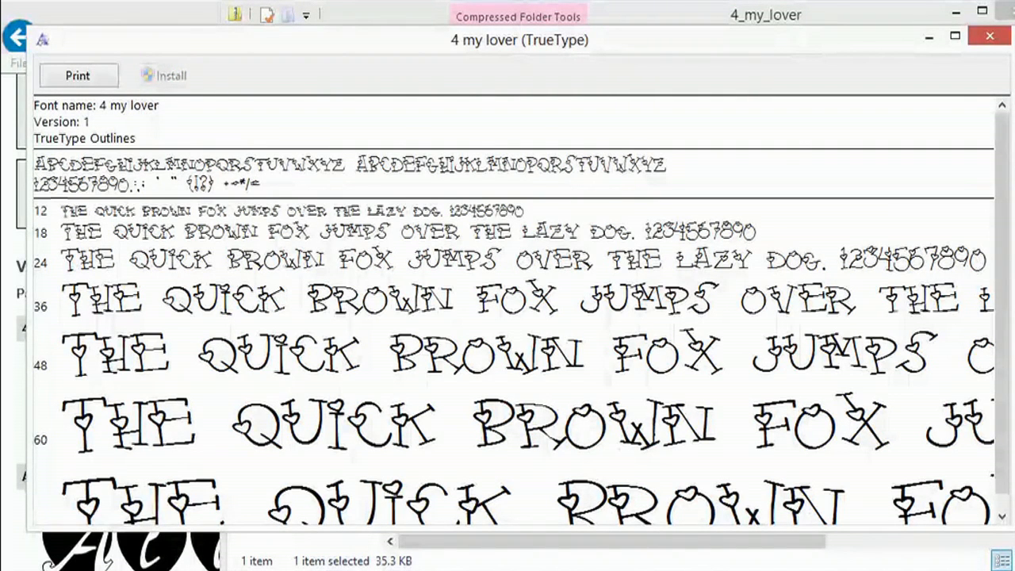
Close the font viewer and zip folder windows, then launch Microsoft Word
{"action": "left_click", "coordinate": [991, 37]}
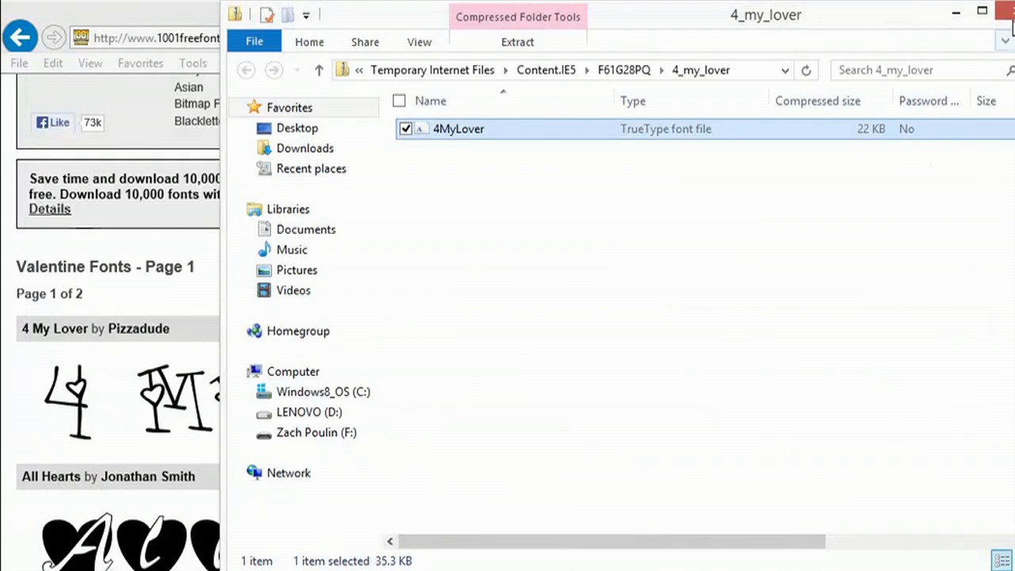
{"action": "left_click", "coordinate": [1004, 12]}
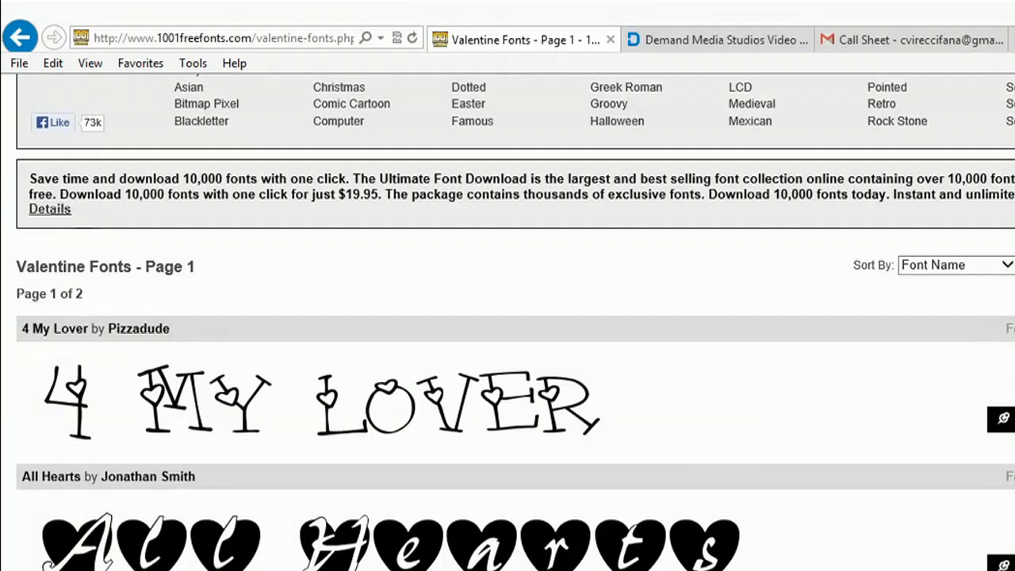
{"action": "left_click", "coordinate": [166, 559]}
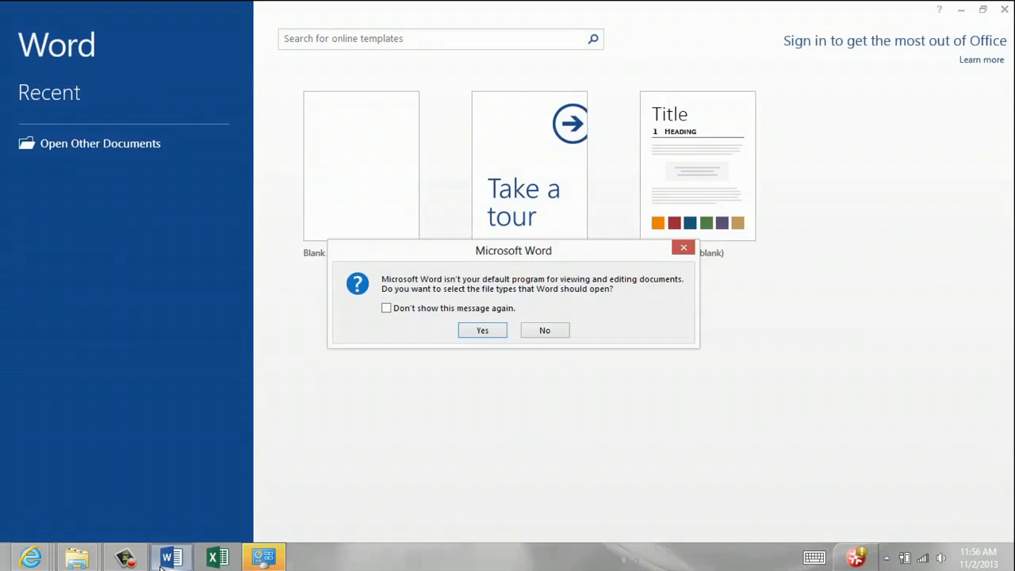
Accept Word as default program, dismiss the associations window, and start a blank document
{"action": "left_click", "coordinate": [482, 331]}
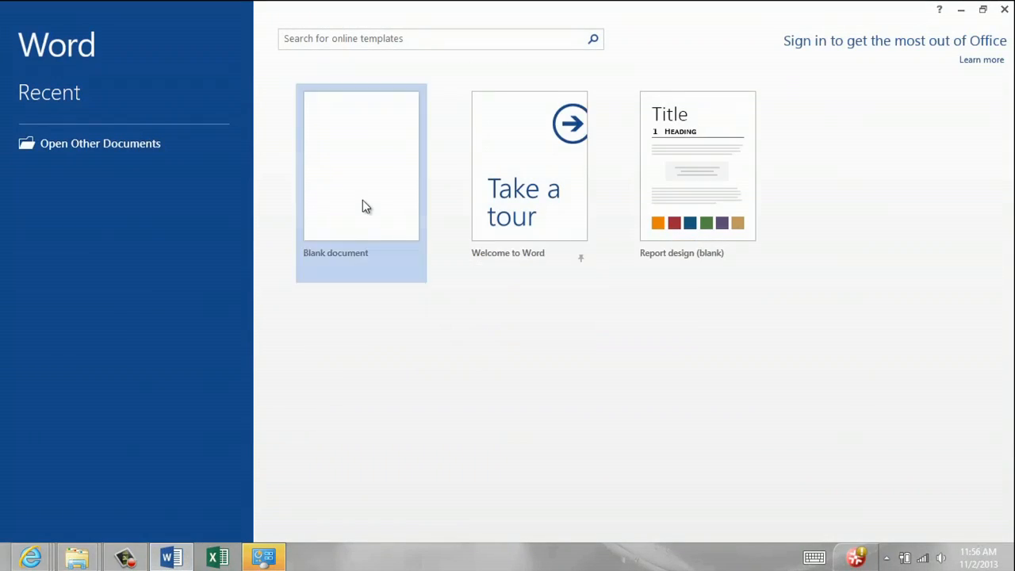
{"action": "left_click", "coordinate": [808, 499]}
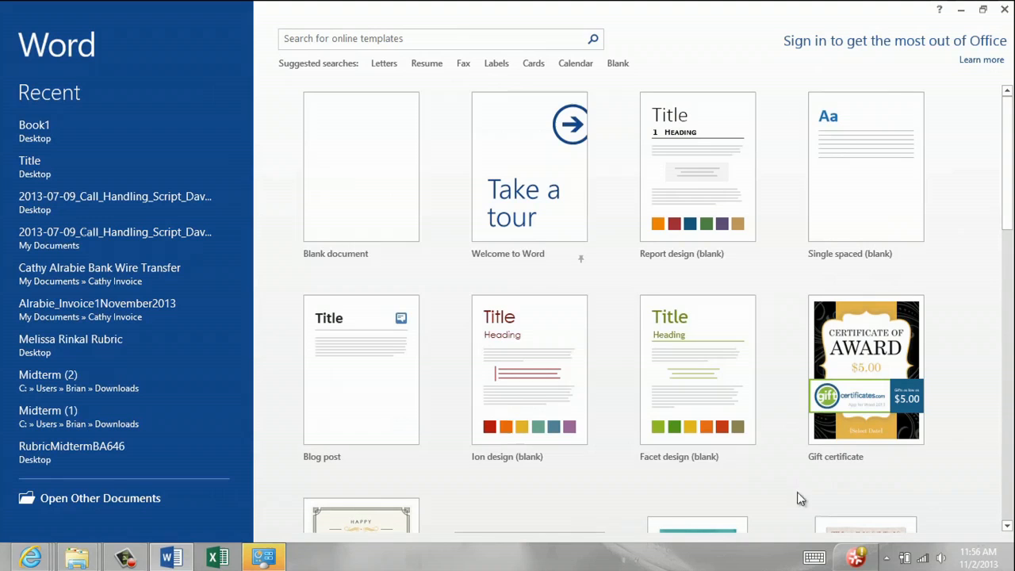
{"action": "left_click", "coordinate": [372, 182]}
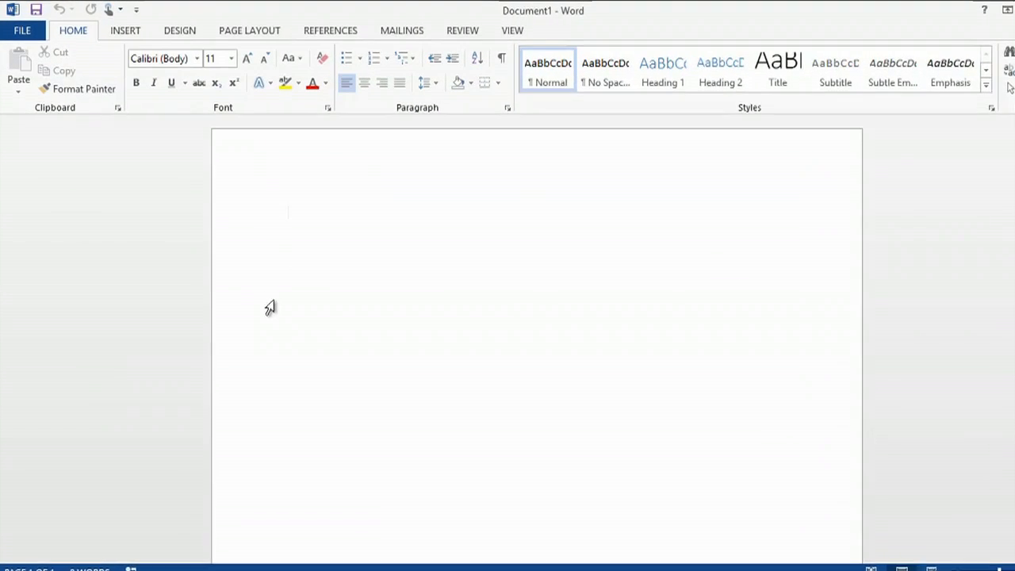
Set the document font to 4 my lover at size 14
{"action": "left_click", "coordinate": [238, 71]}
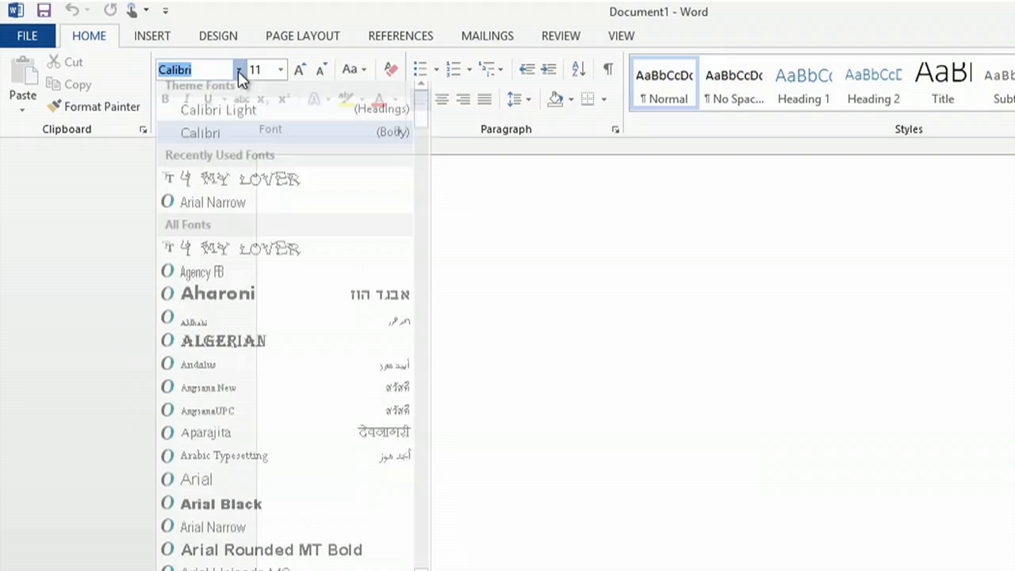
{"action": "left_click", "coordinate": [255, 260]}
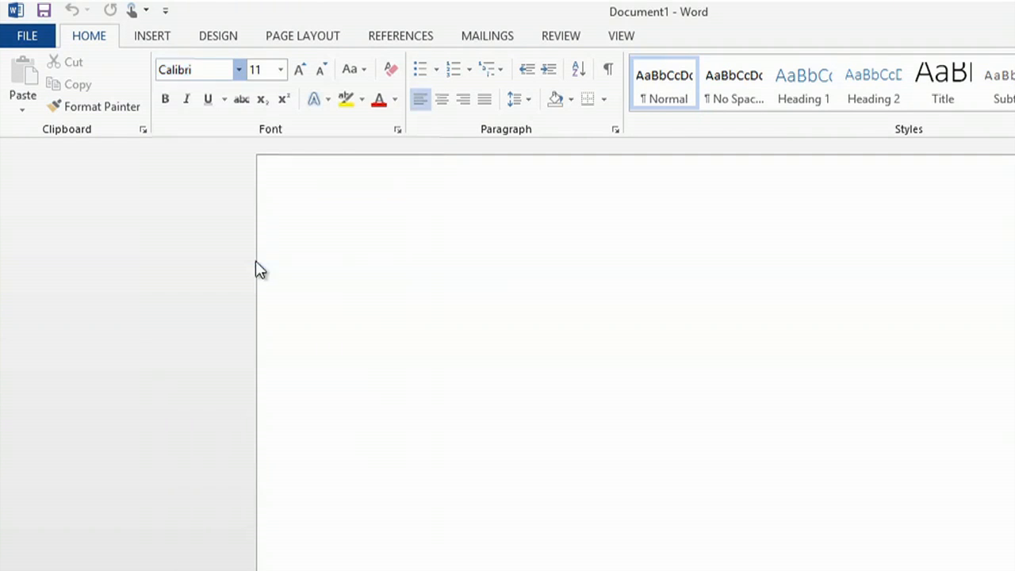
{"action": "left_click", "coordinate": [280, 69]}
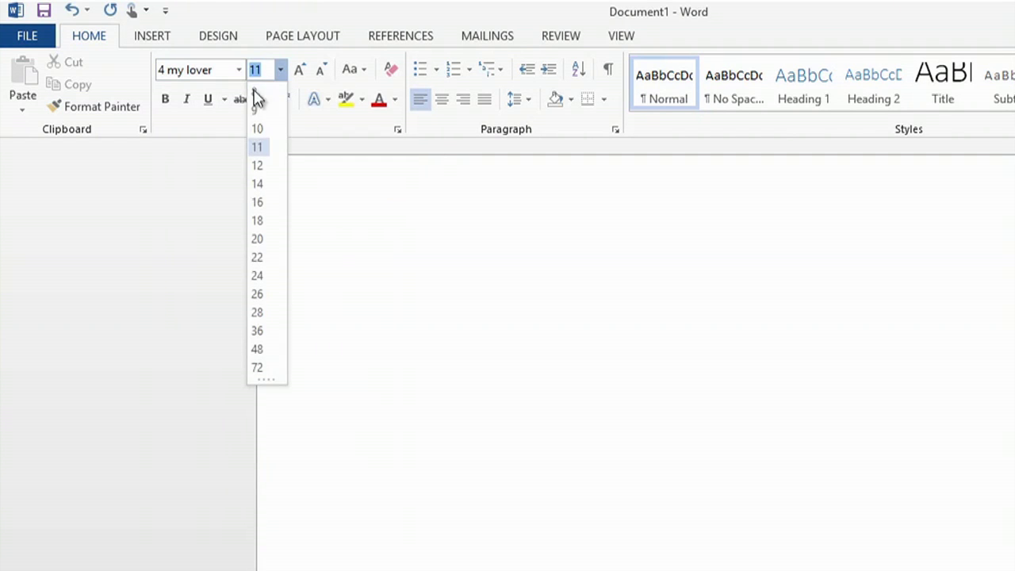
{"action": "left_click", "coordinate": [257, 165]}
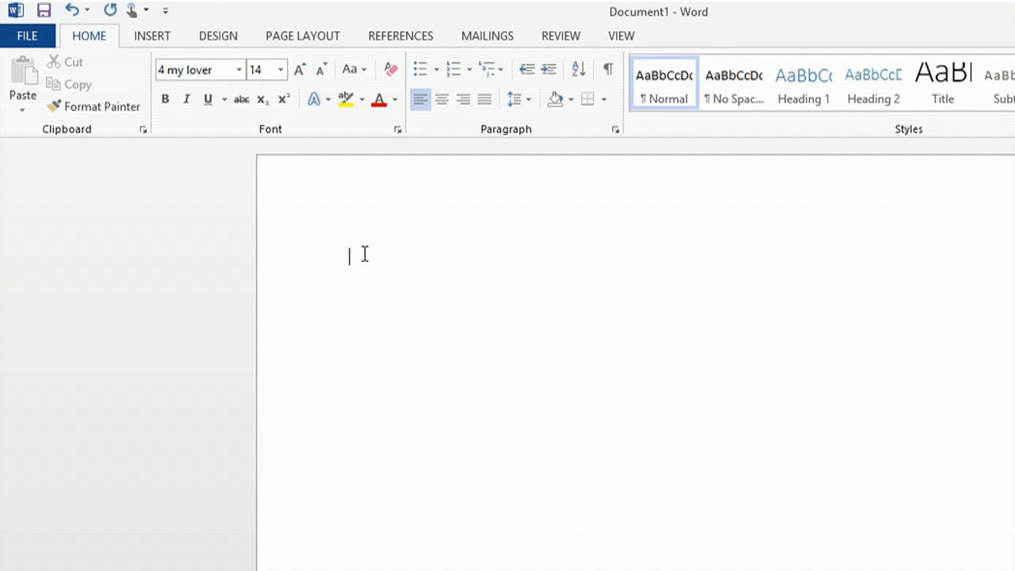